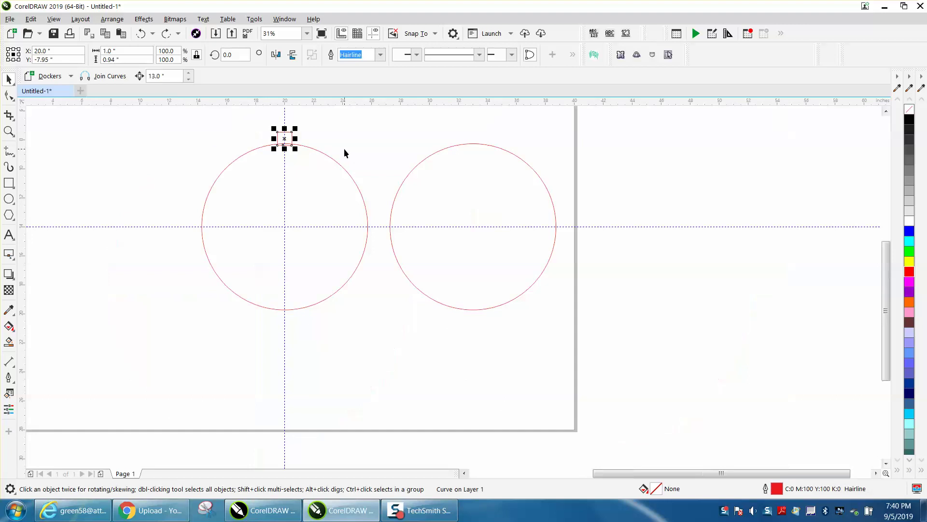
# Subtract the left circle from the small square overlapping its upper edge, discarding the circle.
pyautogui.click(317, 150)
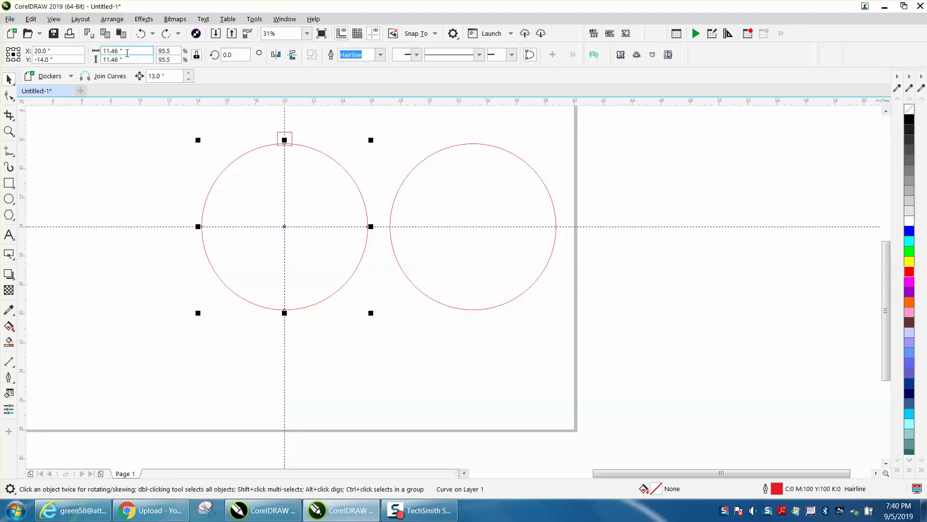
pyautogui.click(287, 129)
pyautogui.click(291, 133)
pyautogui.click(291, 132)
pyautogui.click(341, 146)
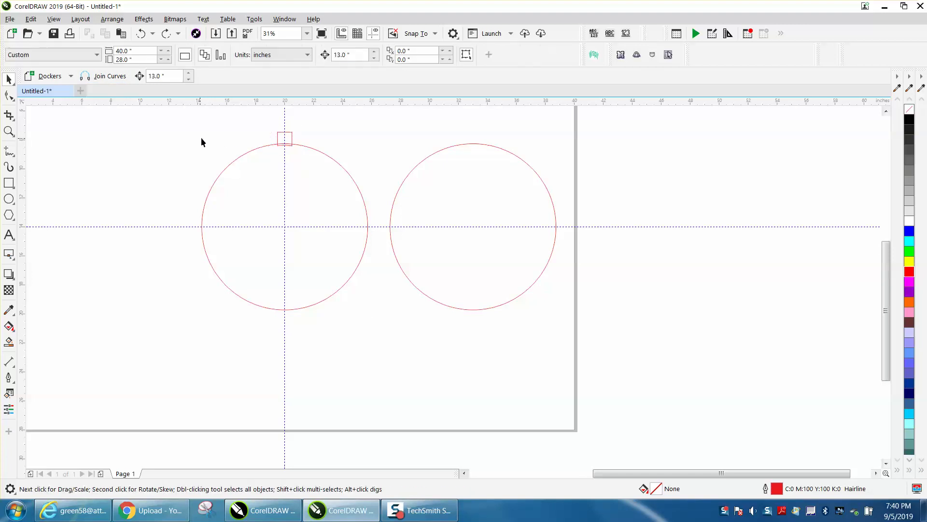
pyautogui.moveTo(178, 130); pyautogui.dragTo(381, 318)
pyautogui.click(395, 54)
# Move the spare right circle 13 inches left so it is centered on the guideline intersection.
pyautogui.click(422, 165)
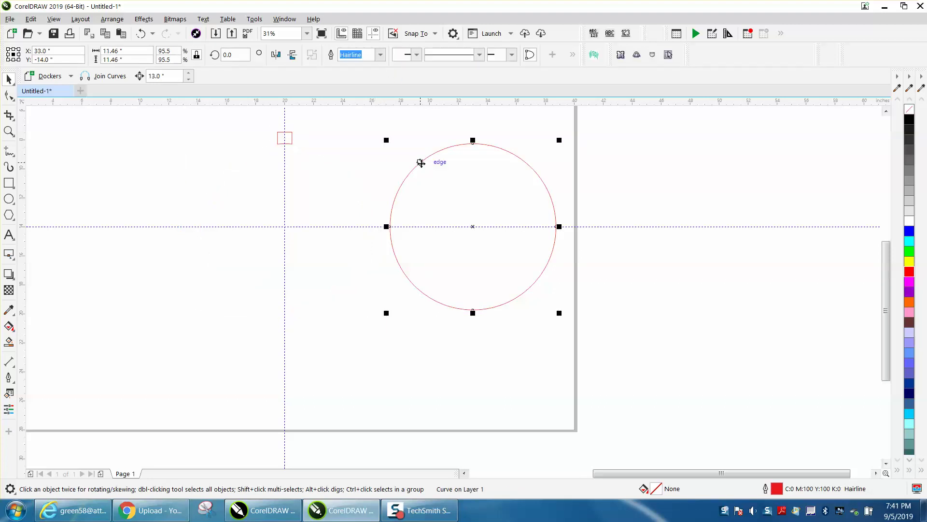
pyautogui.press('Left')
pyautogui.click(440, 167)
# Rotate the trimmed square around the circle's center (X 20, Y -14) at a 10° angle with 35 copies.
pyautogui.click(291, 137)
pyautogui.click(285, 141)
pyautogui.click(358, 153)
pyautogui.click(292, 140)
pyautogui.click(290, 139)
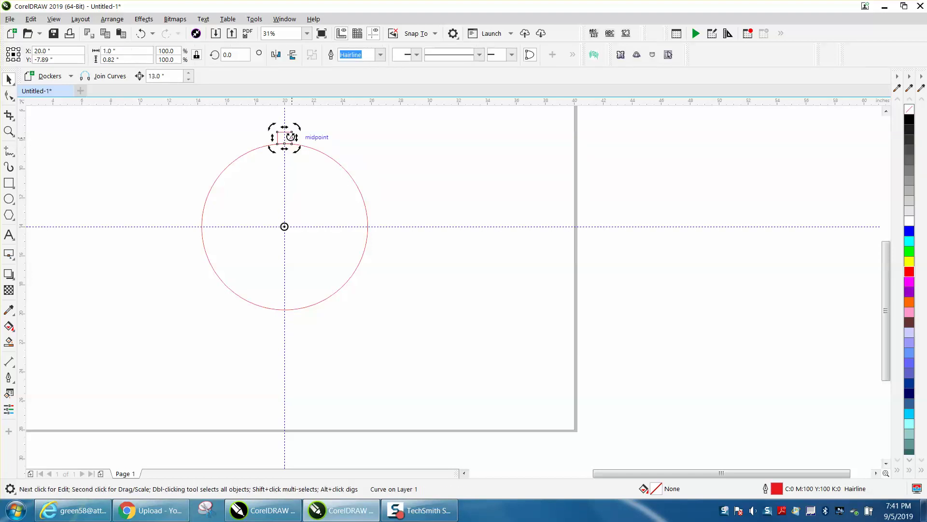
pyautogui.click(112, 19)
pyautogui.moveTo(131, 149)
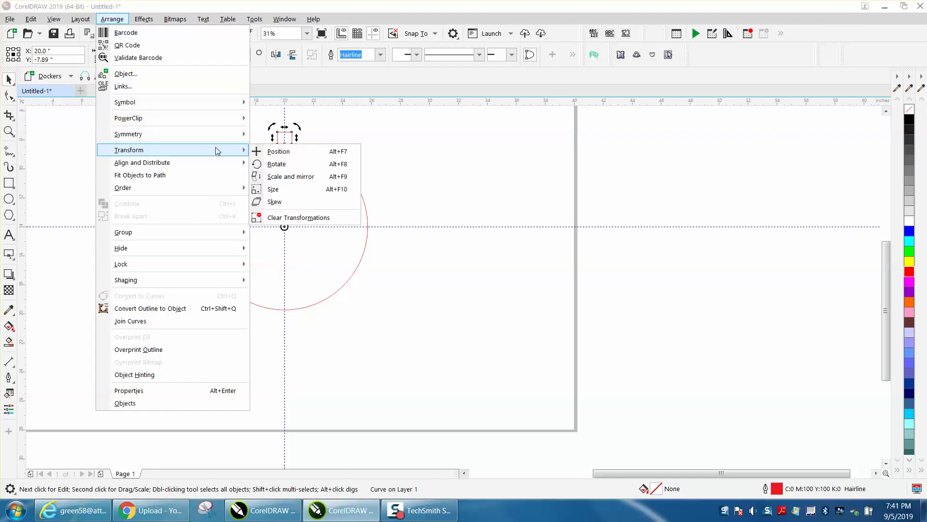
pyautogui.click(279, 165)
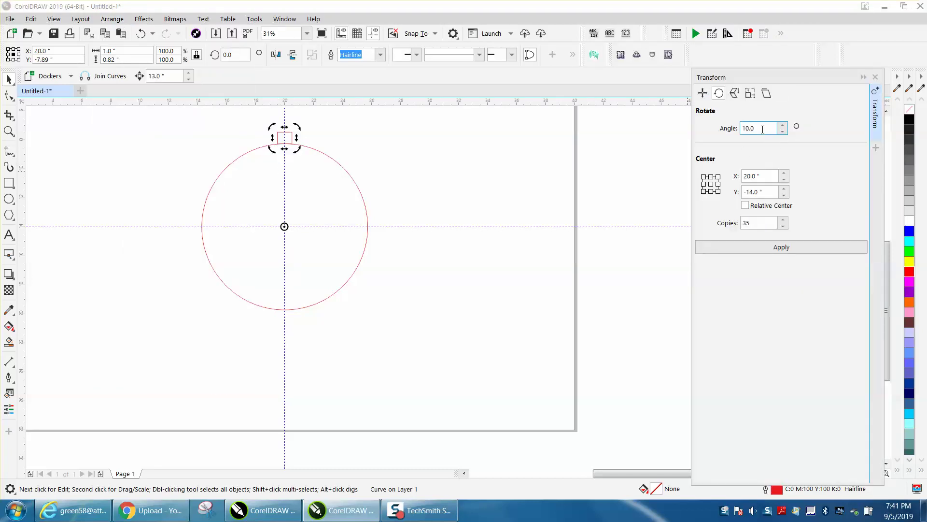
pyautogui.click(760, 226)
pyautogui.click(785, 251)
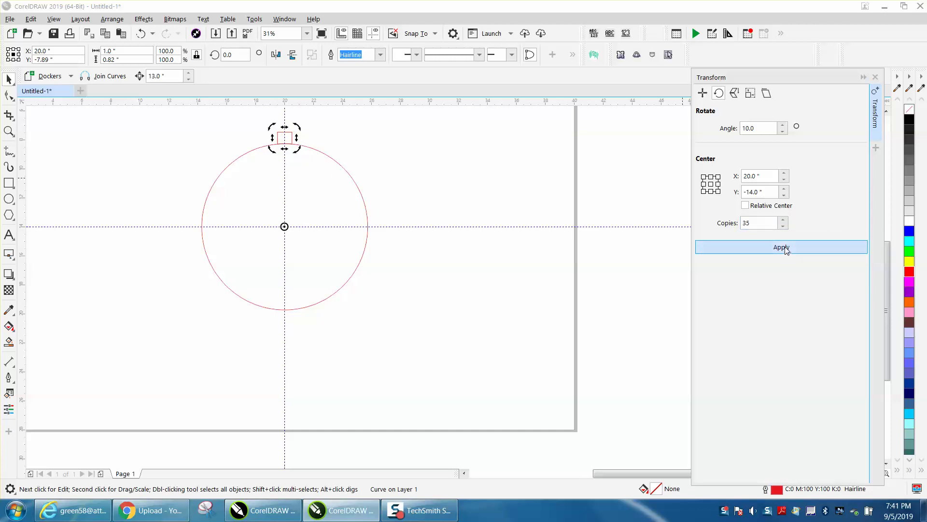
pyautogui.click(479, 202)
# Examine closely where the corners of neighboring squares meet on the circle's edge.
pyautogui.click(8, 130)
pyautogui.moveTo(273, 131); pyautogui.dragTo(338, 164)
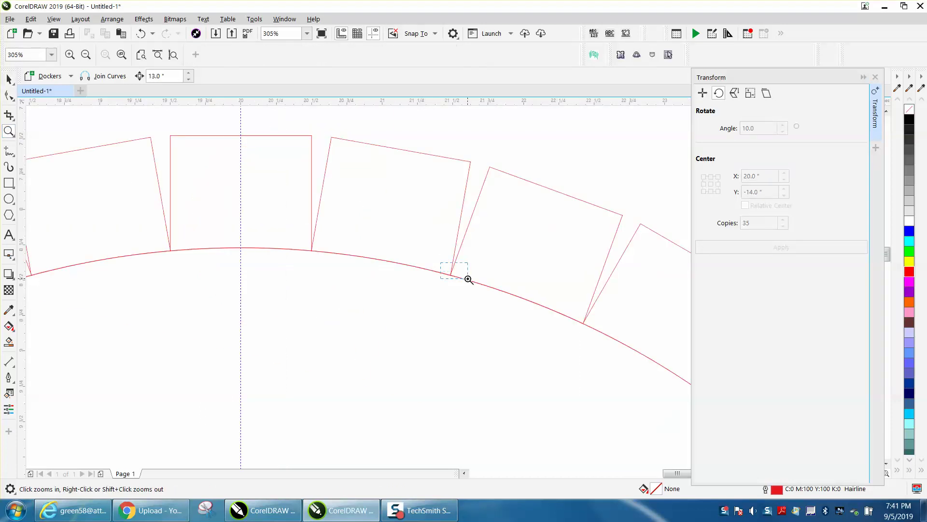
pyautogui.click(465, 275)
pyautogui.click(420, 248)
pyautogui.rightClick(417, 246)
pyautogui.moveTo(412, 250); pyautogui.dragTo(419, 269)
pyautogui.scroll(-8, 411, 263)
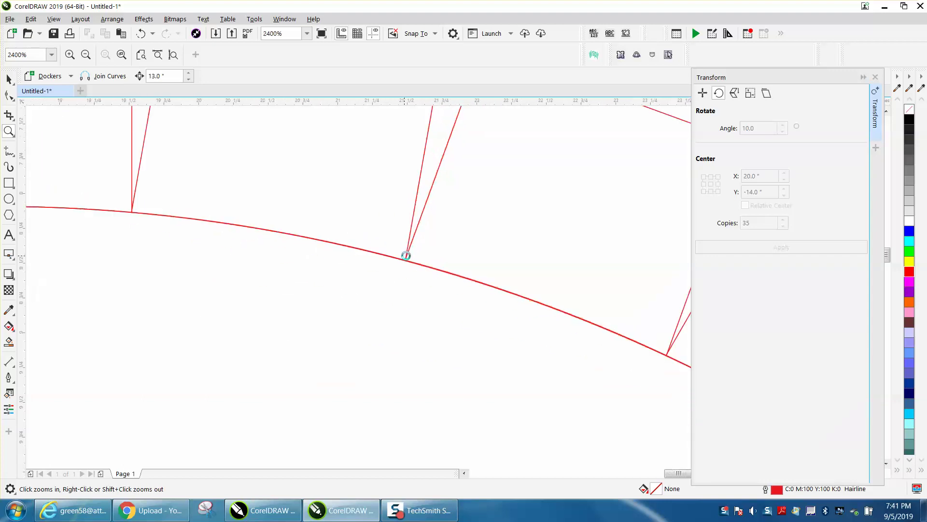
pyautogui.rightClick(183, 187)
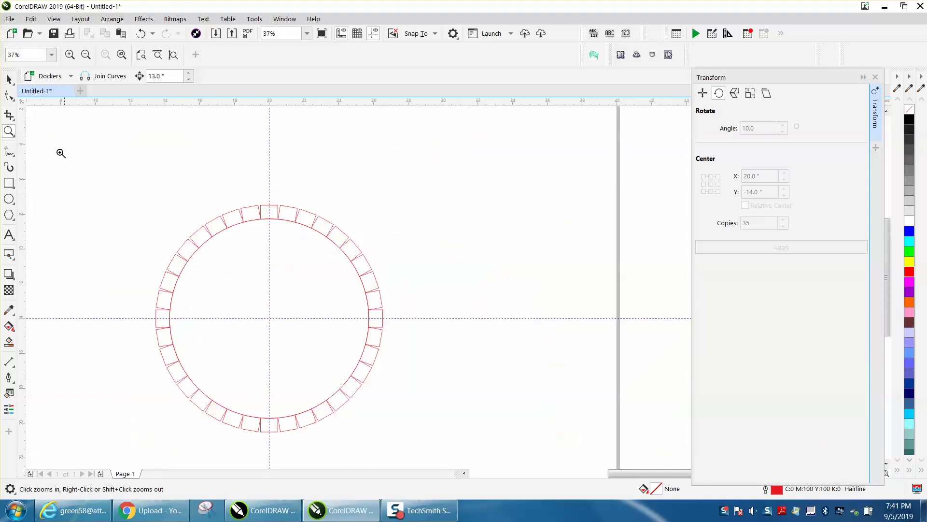
# Group the circle and all the squares surrounding it.
pyautogui.click(8, 79)
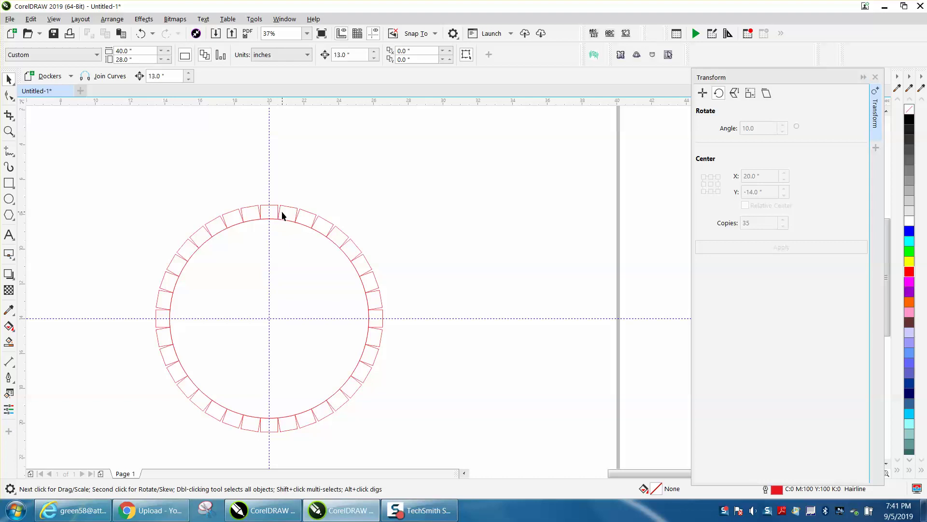
pyautogui.scroll(-1, 275, 203)
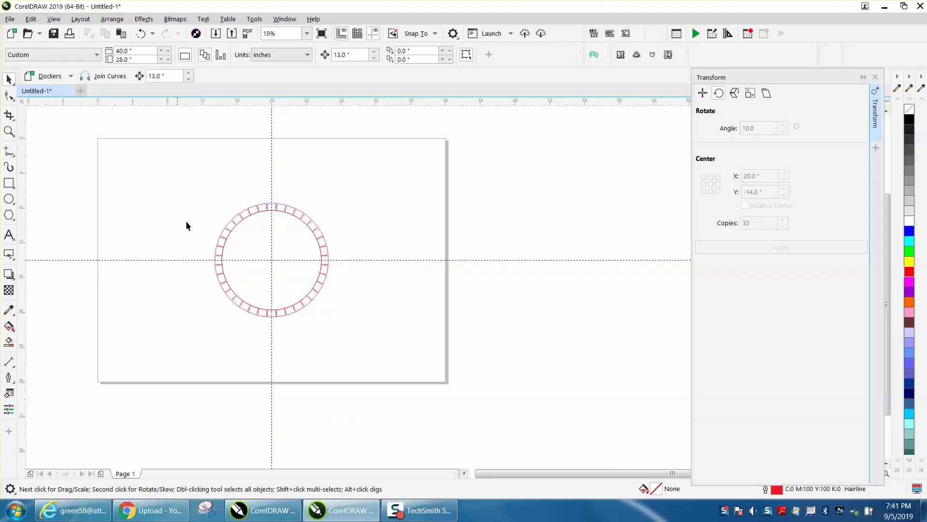
pyautogui.moveTo(378, 333); pyautogui.dragTo(380, 335)
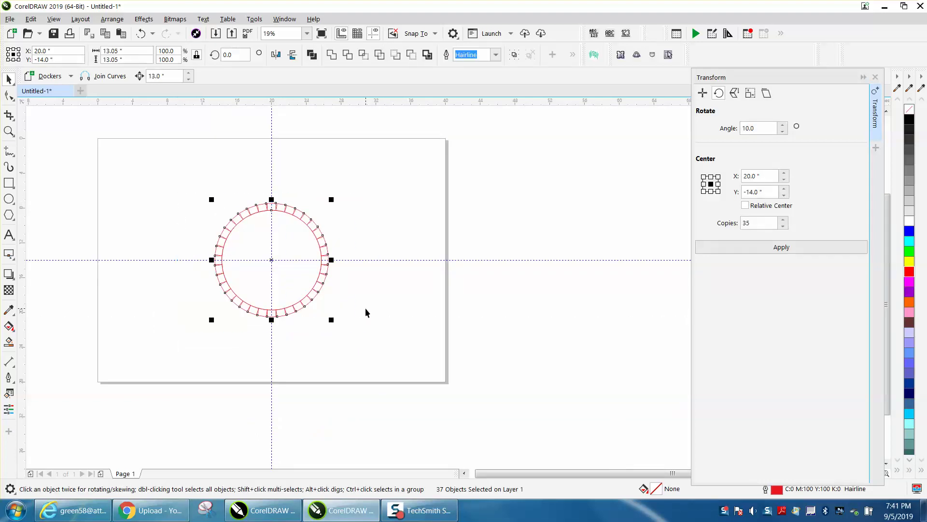
pyautogui.hotkey('ctrl', 'g')
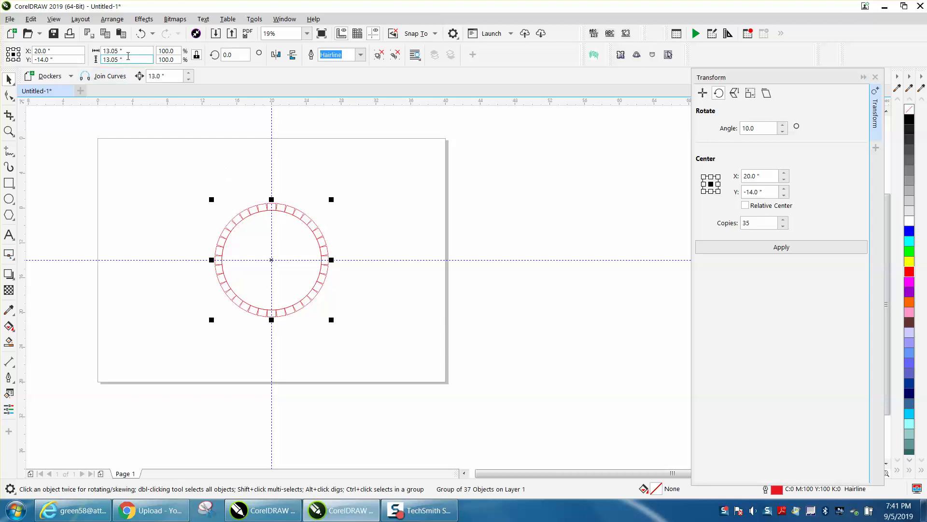
# Scale the grouped ring to 20 inches wide and inspect how the squares fit the enlarged circle.
pyautogui.moveTo(132, 50); pyautogui.dragTo(94, 50)
pyautogui.write('20')
pyautogui.press('Return')
pyautogui.click(8, 131)
pyautogui.moveTo(207, 146); pyautogui.dragTo(316, 211)
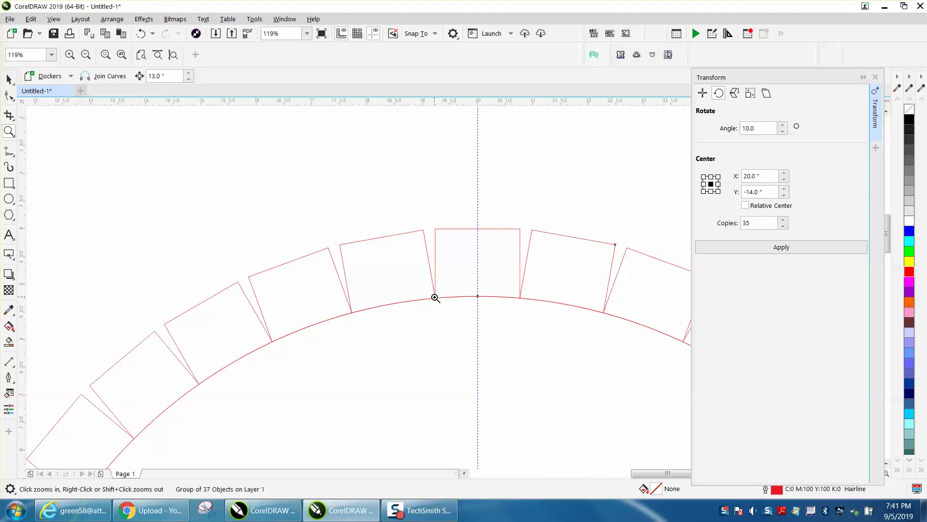
pyautogui.scroll(-3, 395, 263)
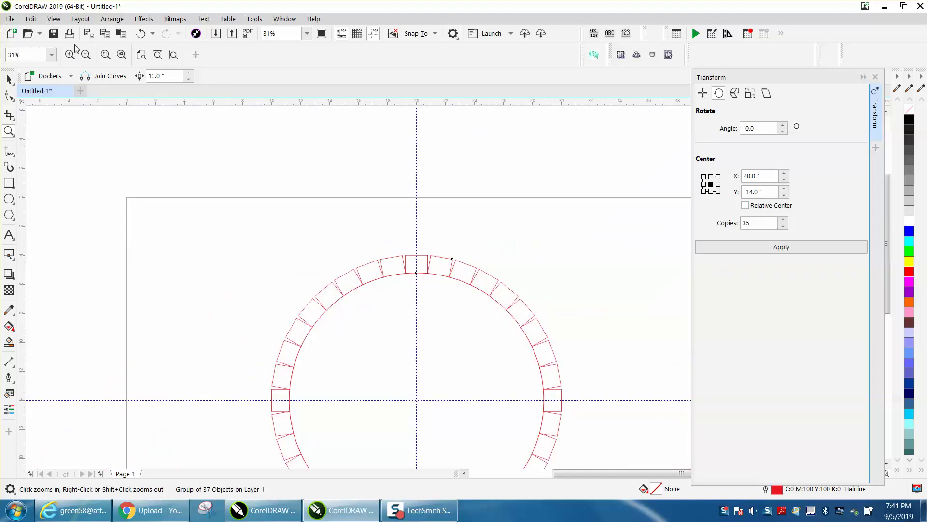
# Undo the ring's enlargement and delete the grouped circle and squares from the page.
pyautogui.click(141, 33)
pyautogui.scroll(-2, 335, 204)
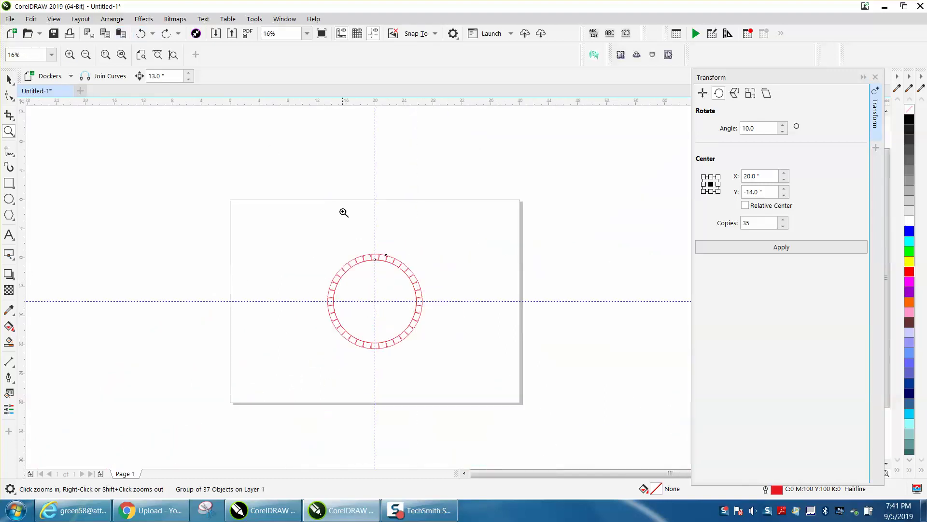
pyautogui.press('Delete')
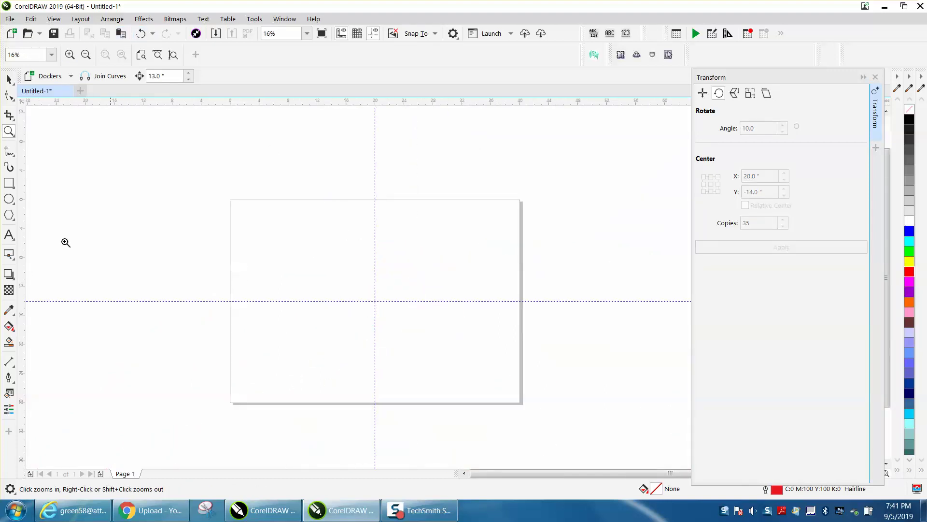
# Draw a circle about 18.5 inches in diameter and center it on the page.
pyautogui.click(9, 198)
pyautogui.moveTo(454, 259); pyautogui.dragTo(322, 341)
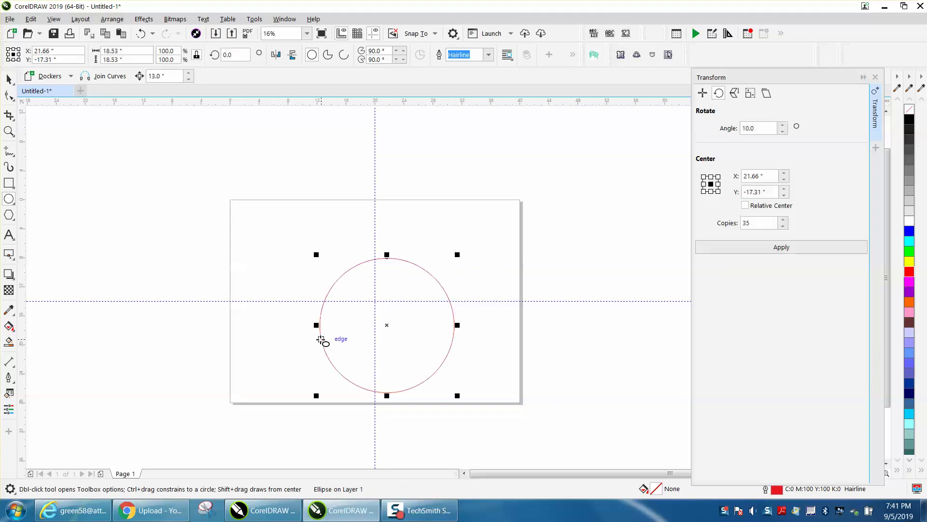
pyautogui.press('p')
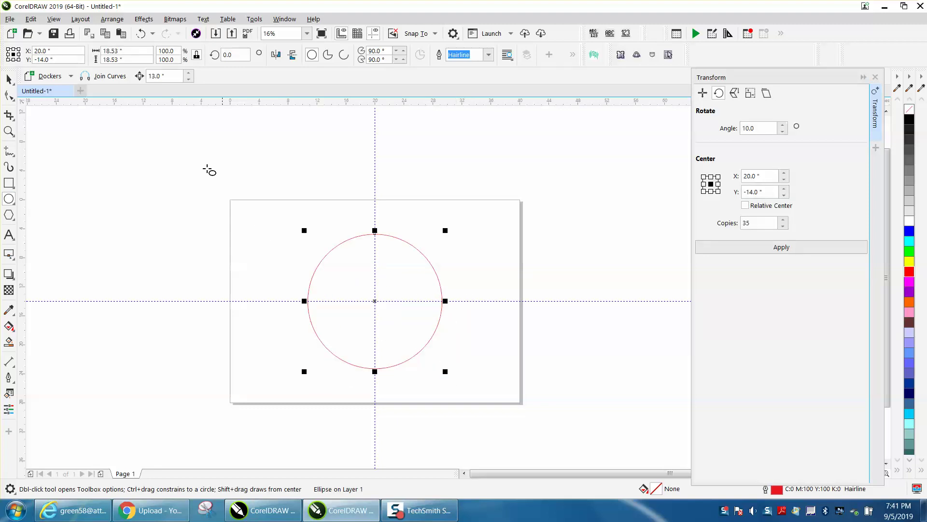
# Set the circle's diameter to 12 inches.
pyautogui.click(101, 51)
pyautogui.write('12')
pyautogui.press('Return')
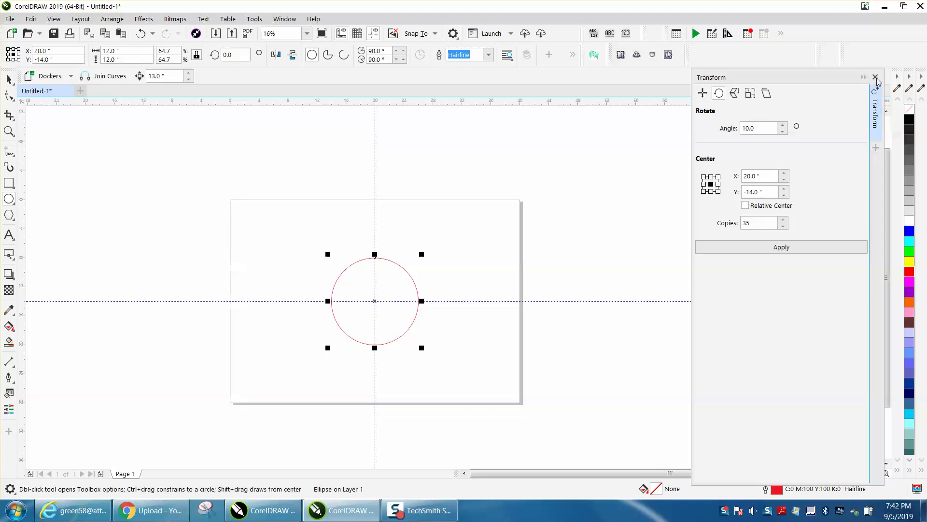
# Convert the circle to curves and show its curve properties, including the curve length.
pyautogui.click(112, 19)
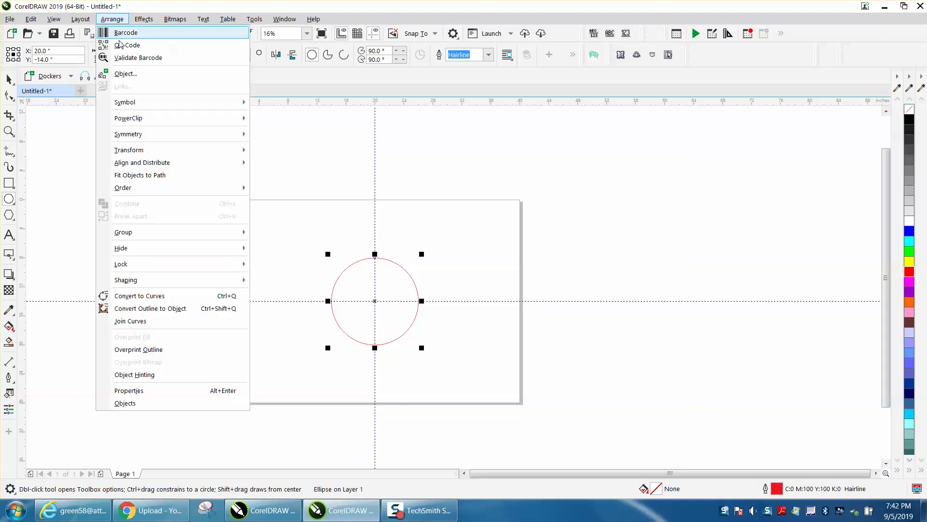
pyautogui.click(138, 296)
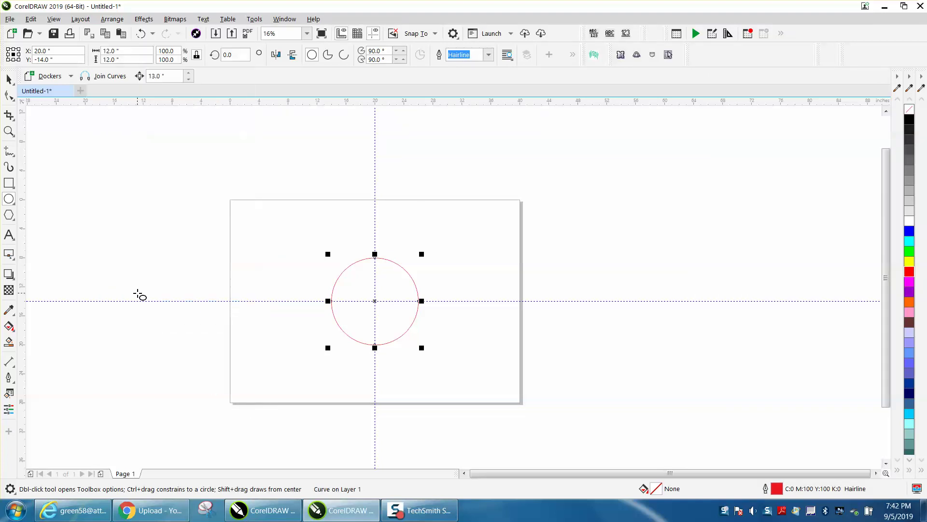
pyautogui.click(284, 19)
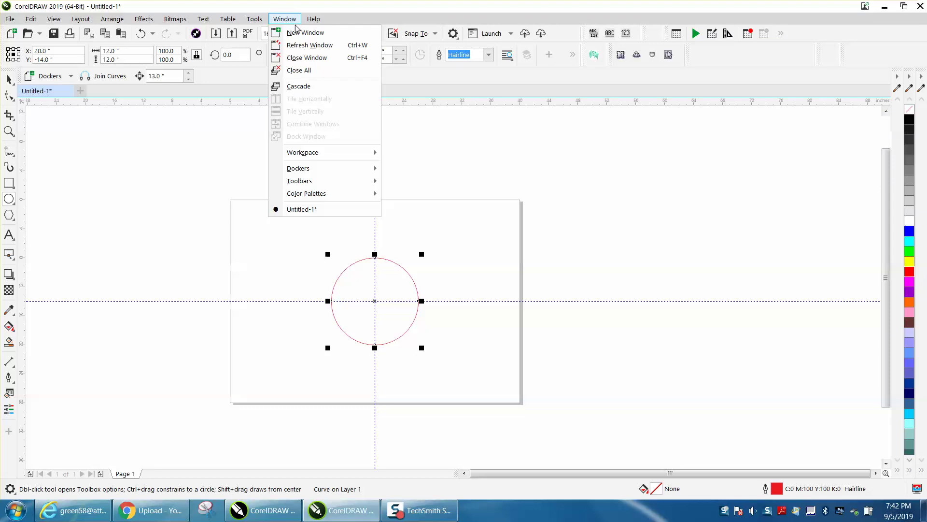
pyautogui.moveTo(309, 169)
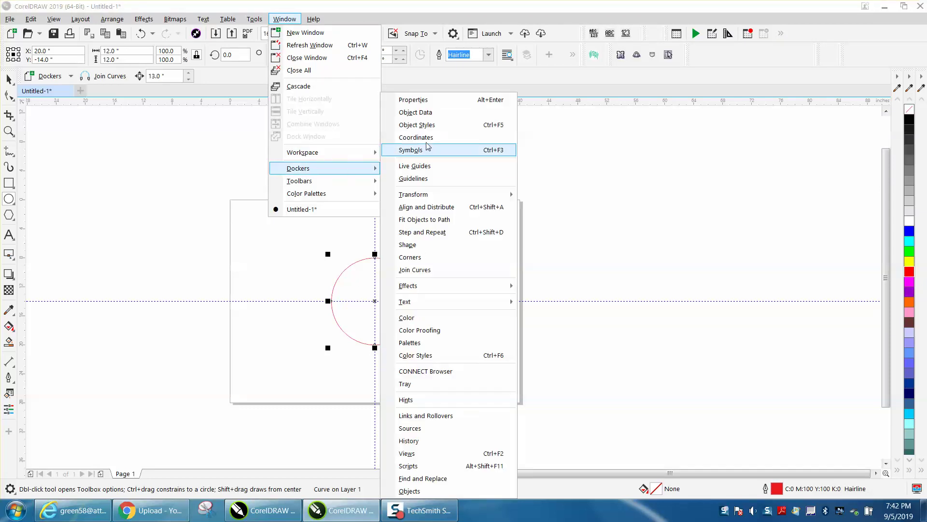
pyautogui.click(426, 101)
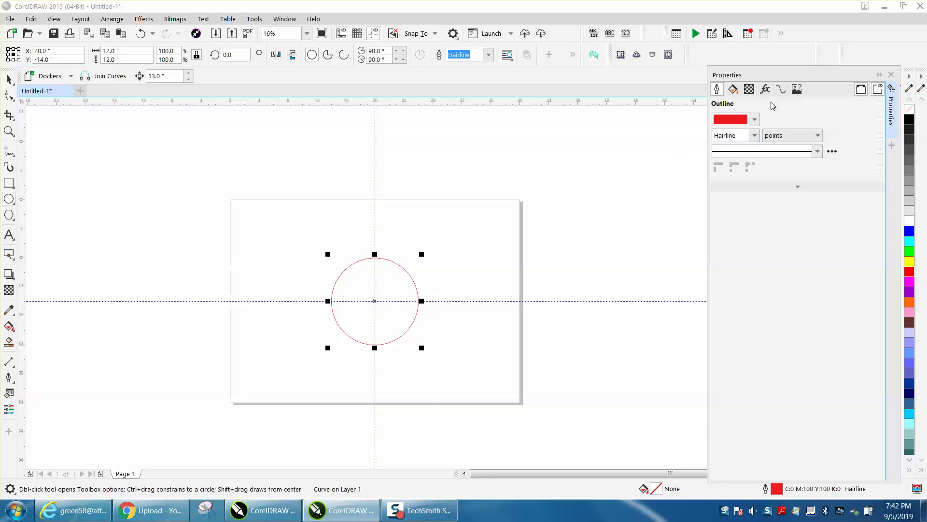
pyautogui.click(781, 89)
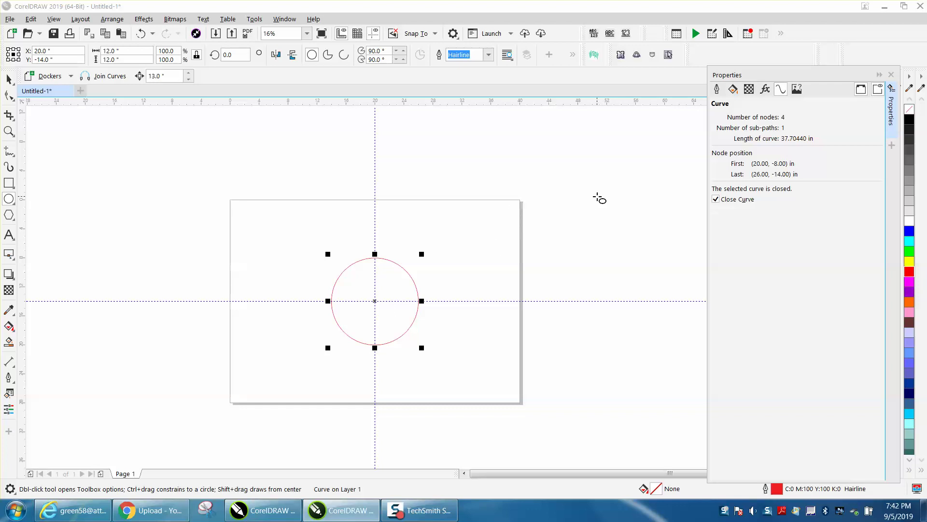
# Try scale factors of 95% and 95.5% on the circle while checking its curve length.
pyautogui.moveTo(175, 53); pyautogui.dragTo(143, 53)
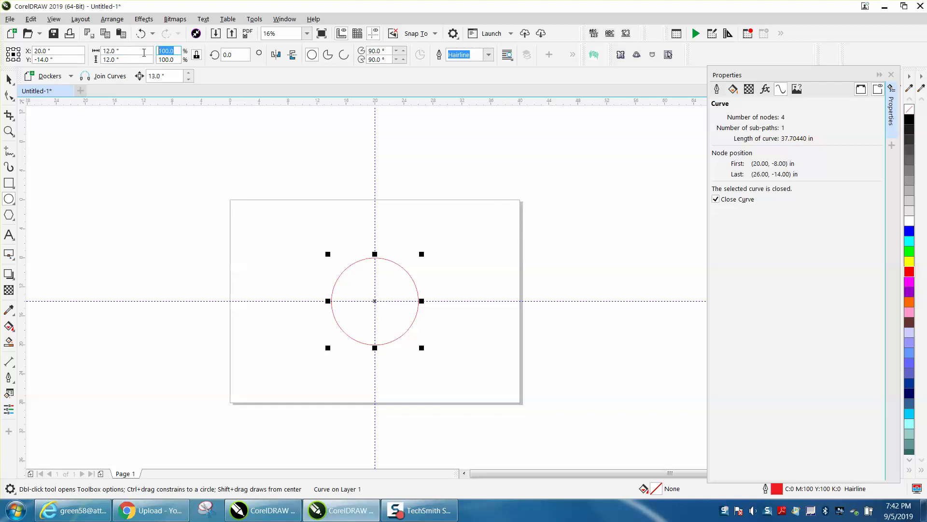
pyautogui.write('95')
pyautogui.press('Return')
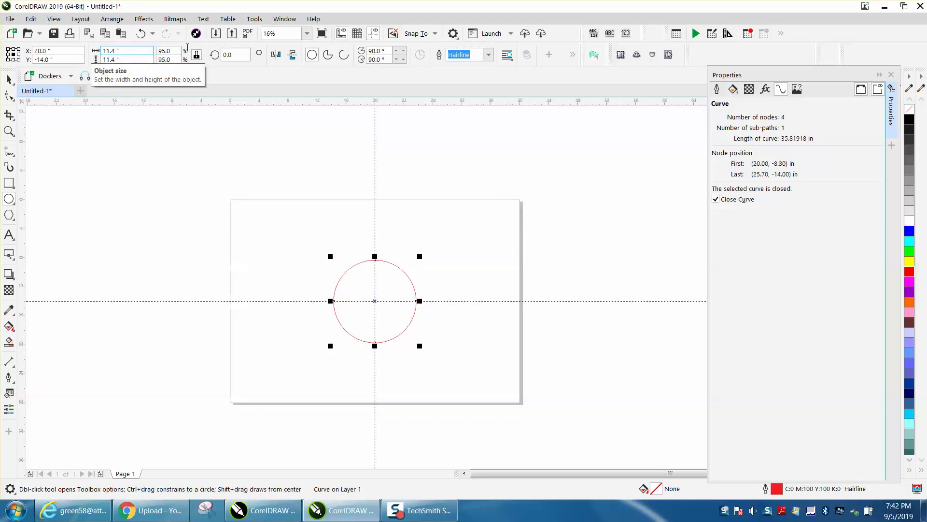
pyautogui.moveTo(177, 51); pyautogui.dragTo(157, 50)
pyautogui.write('95.5')
pyautogui.press('Return')
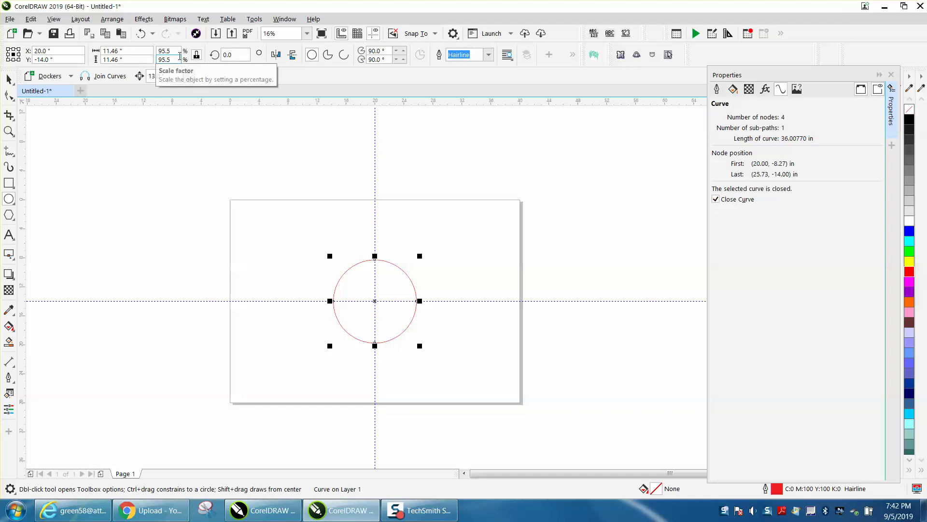
# Set the circle's scale factor to 95.48%.
pyautogui.doubleClick(175, 51)
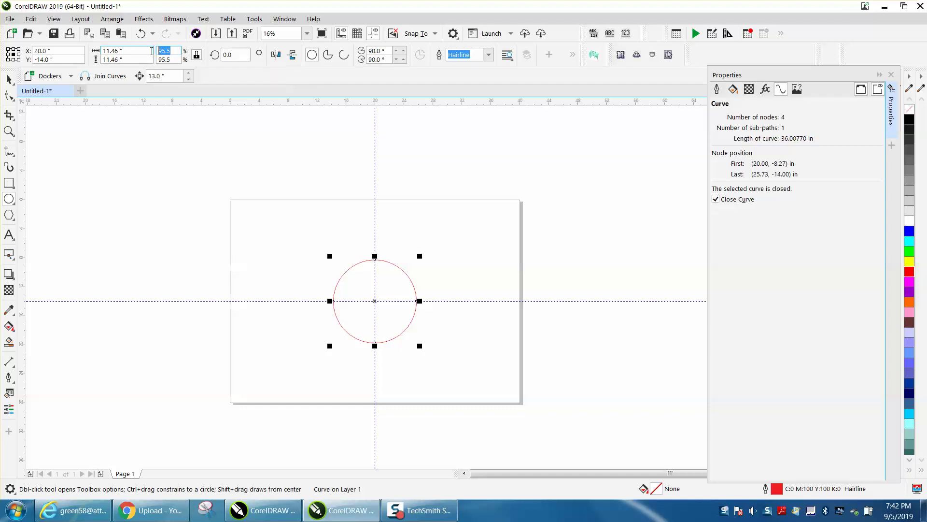
pyautogui.write('9')
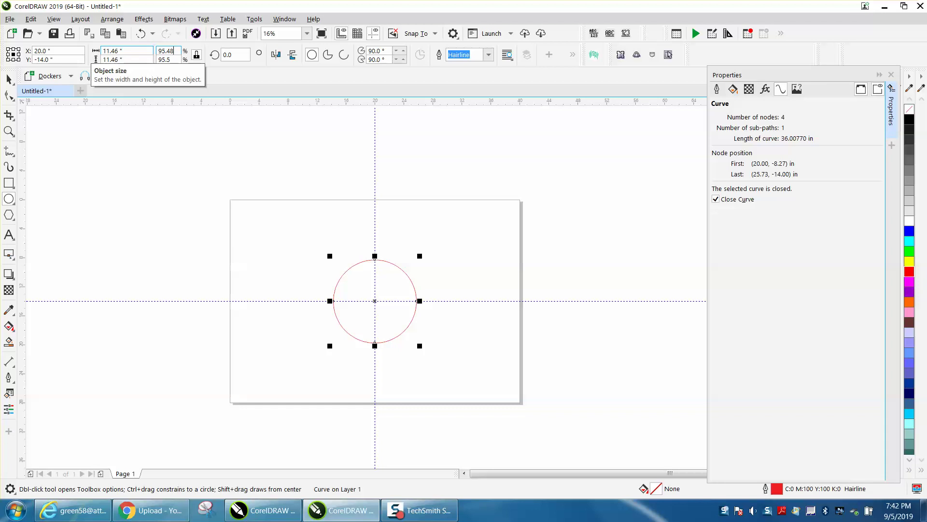
pyautogui.press('Return')
# Try a 94.5% scale factor on the circle and return it to its previous size.
pyautogui.write('94.5')
pyautogui.press('Return')
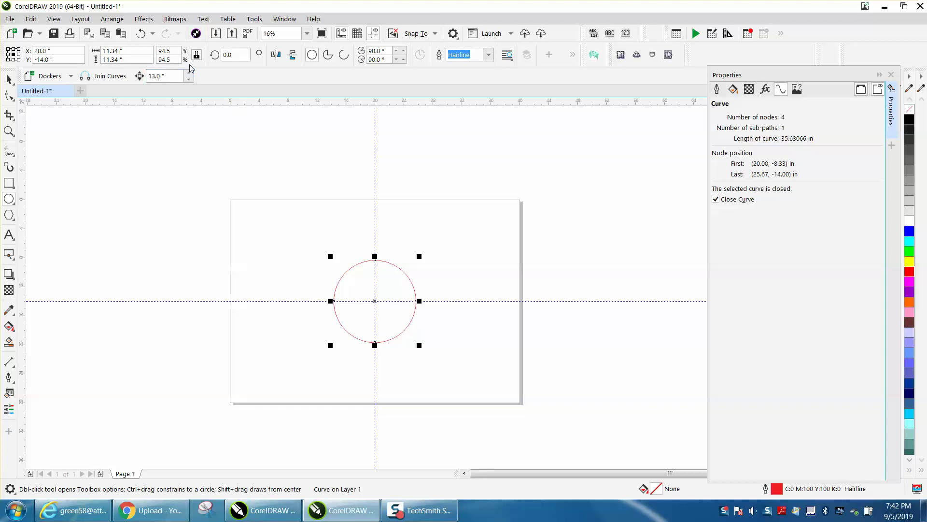
pyautogui.write('5.5')
pyautogui.press('Return')
pyautogui.click(8, 79)
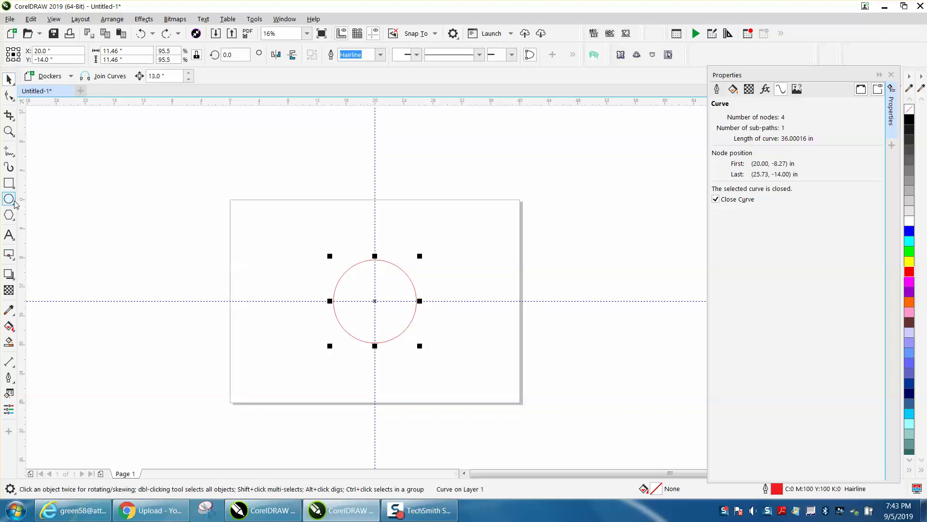
# Draw a small square above the page and set its width and height to 1 inch.
pyautogui.click(9, 184)
pyautogui.moveTo(300, 166); pyautogui.dragTo(320, 186)
pyautogui.click(112, 51)
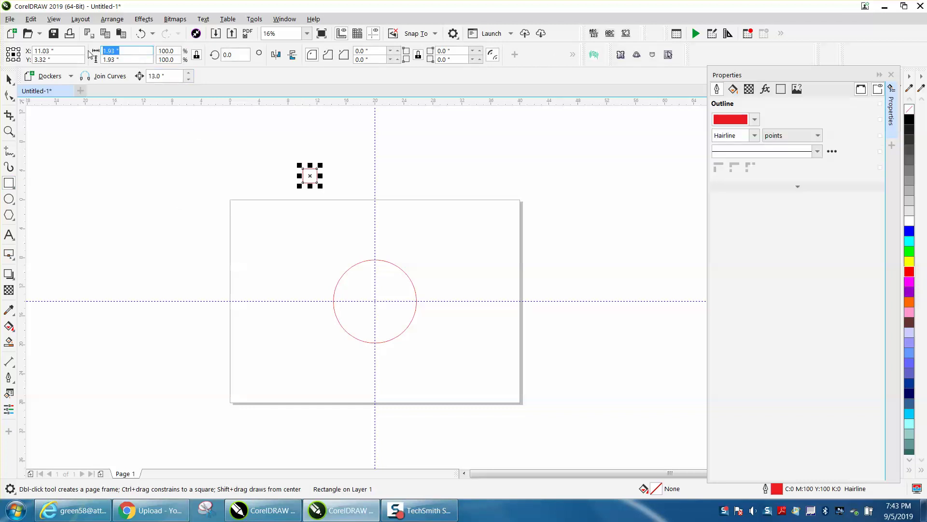
pyautogui.click(130, 52)
pyautogui.doubleClick(130, 51)
pyautogui.write('1')
pyautogui.press('Return')
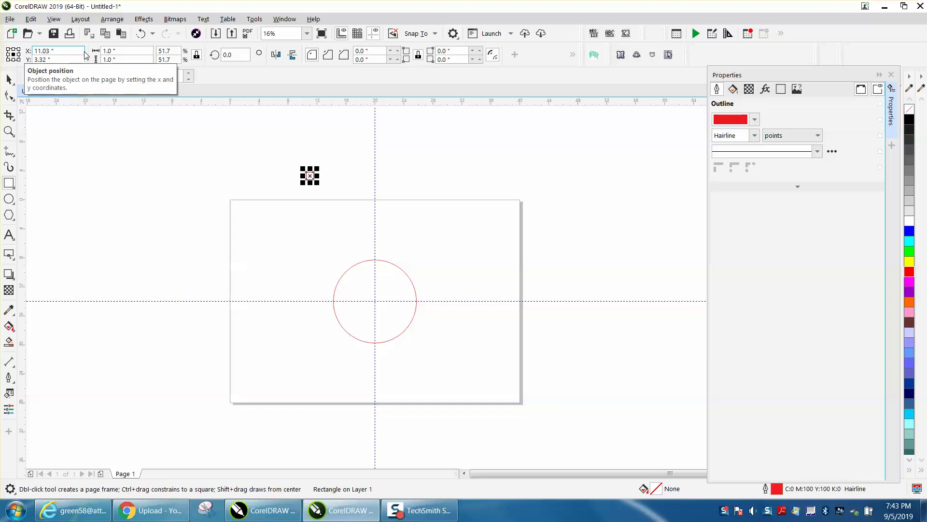
# Center the square on the page, then align its top edge with the top of the circle.
pyautogui.press('p')
pyautogui.press('space')
pyautogui.moveTo(269, 232); pyautogui.dragTo(522, 365)
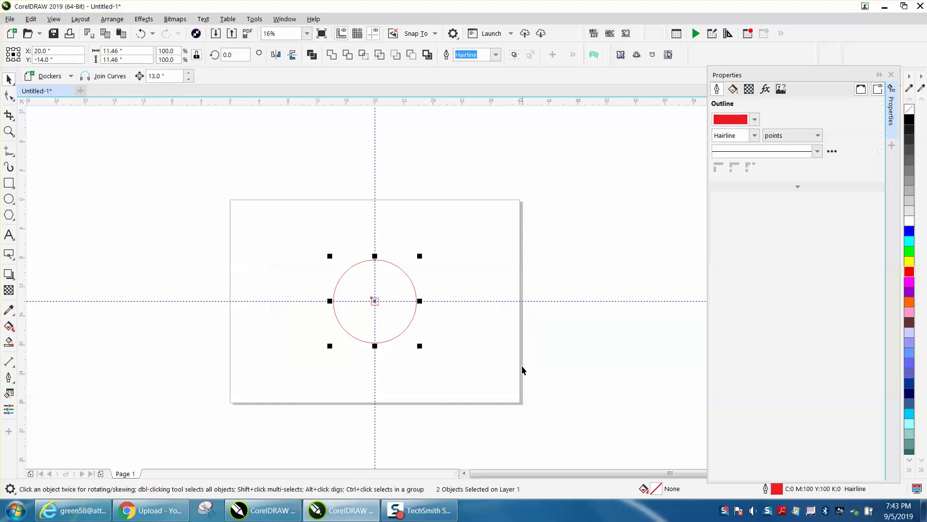
pyautogui.click(466, 284)
# Set the nudge distance to 1 inch and nudge the square up once so it sits on top of the circle.
pyautogui.click(9, 131)
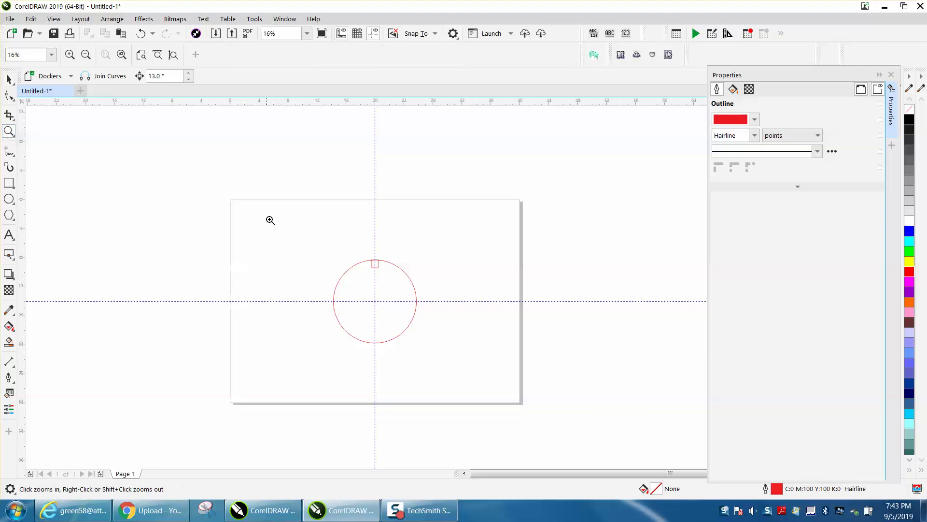
pyautogui.moveTo(453, 356); pyautogui.dragTo(226, 251)
pyautogui.click(8, 79)
pyautogui.press('space')
pyautogui.click(482, 177)
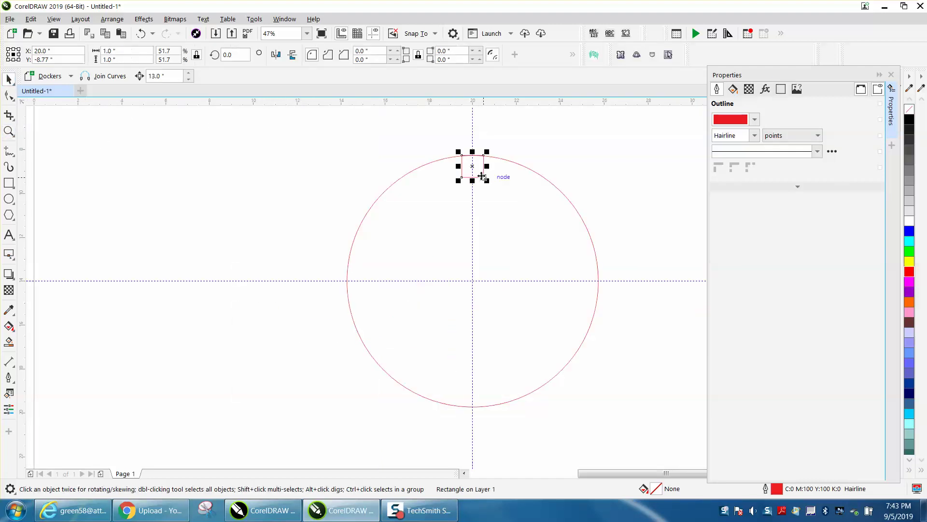
pyautogui.click(403, 139)
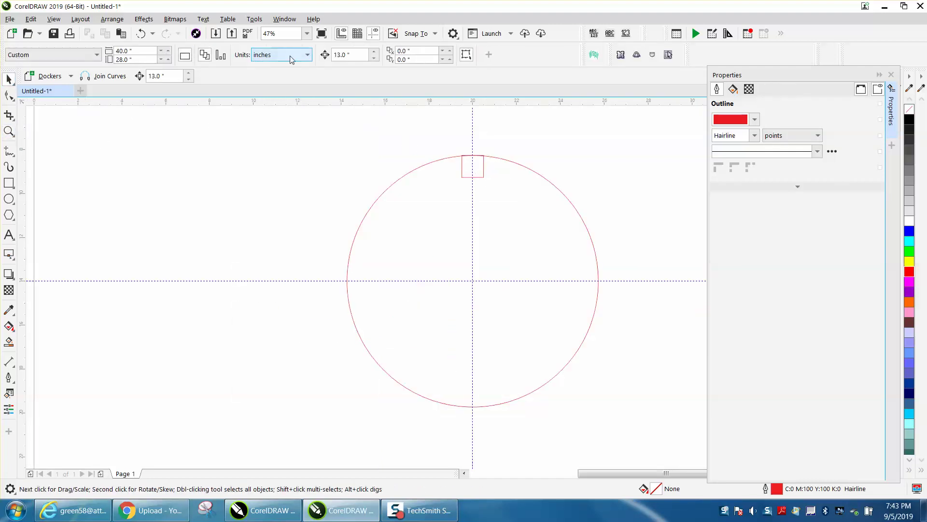
pyautogui.click(348, 54)
pyautogui.write('1')
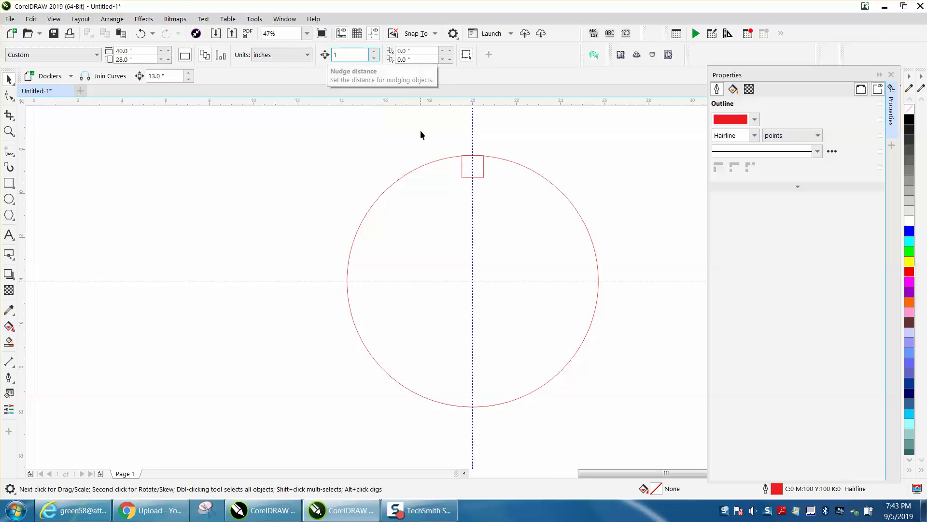
pyautogui.click(482, 178)
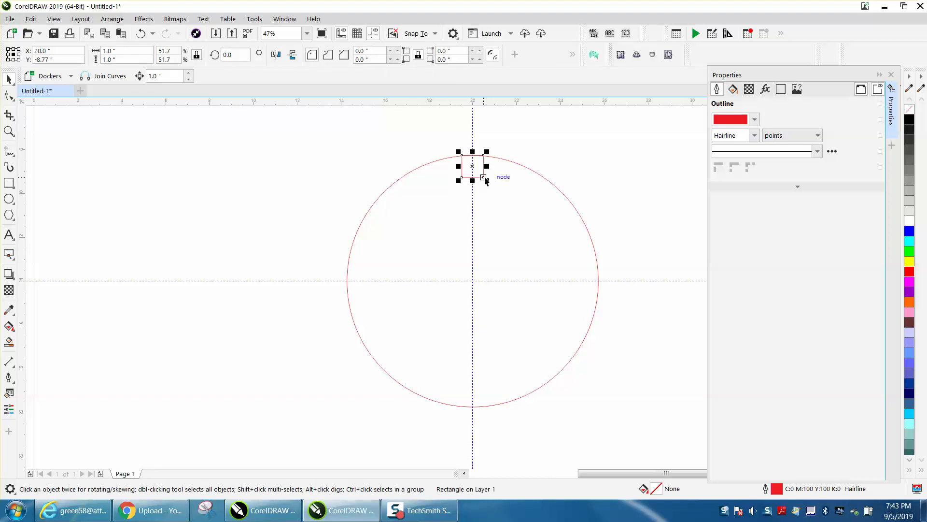
pyautogui.press('Up')
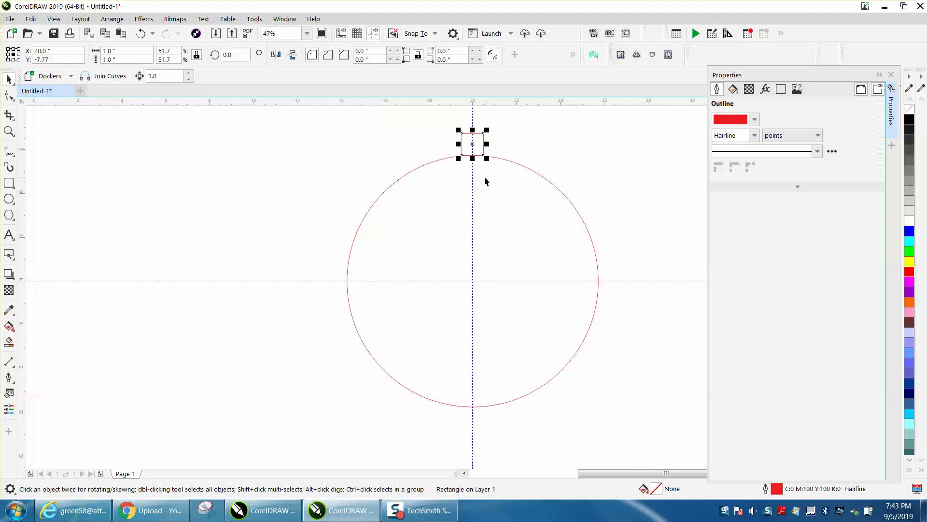
# Move the square's center of rotation to the center of the circle, leaving the square selected in rotate mode.
pyautogui.click(8, 131)
pyautogui.moveTo(421, 139); pyautogui.dragTo(536, 186)
pyautogui.scroll(-4, 324, 172)
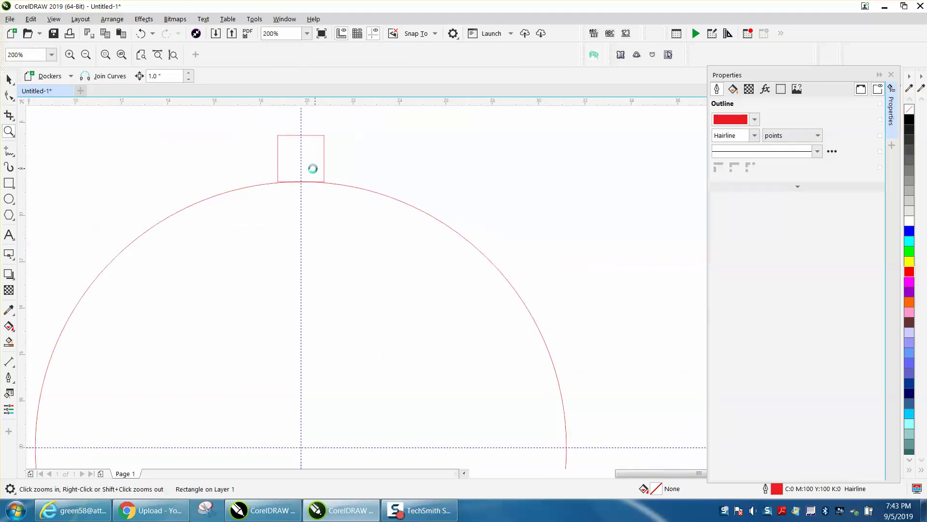
pyautogui.click(7, 78)
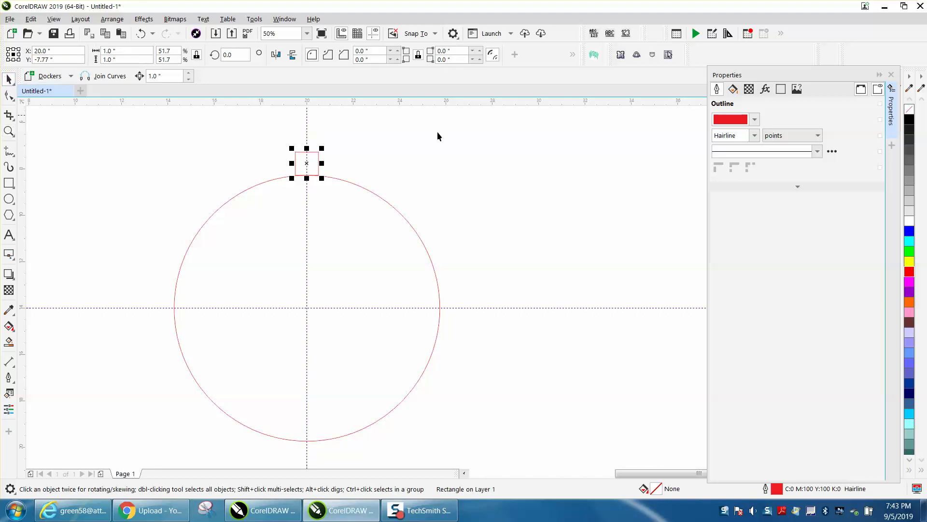
pyautogui.click(307, 162)
pyautogui.moveTo(307, 163); pyautogui.dragTo(306, 304)
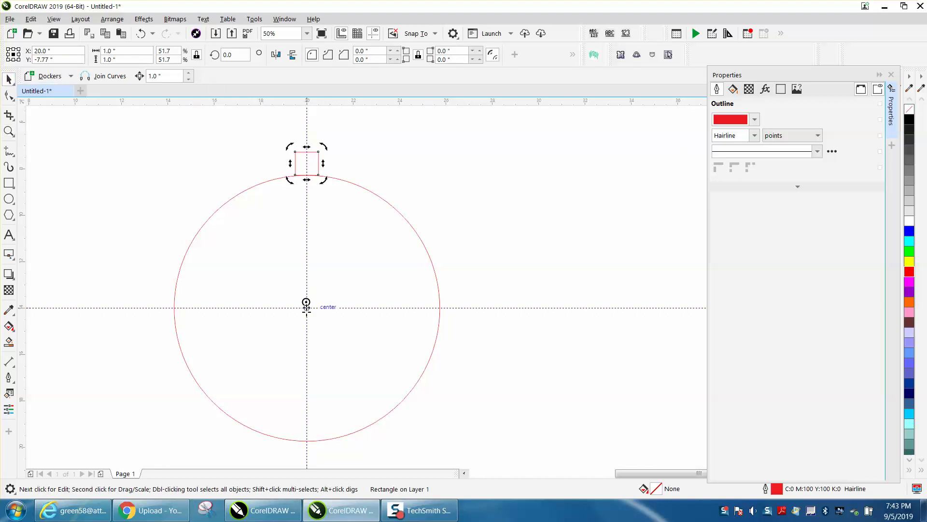
pyautogui.click(399, 202)
pyautogui.click(318, 168)
pyautogui.click(307, 165)
pyautogui.click(323, 160)
pyautogui.click(315, 158)
pyautogui.click(315, 159)
# Rotate the square by 10 degrees around X 20 and Y -14 inches with 35 copies using the Rotate transformation.
pyautogui.click(891, 75)
pyautogui.click(112, 19)
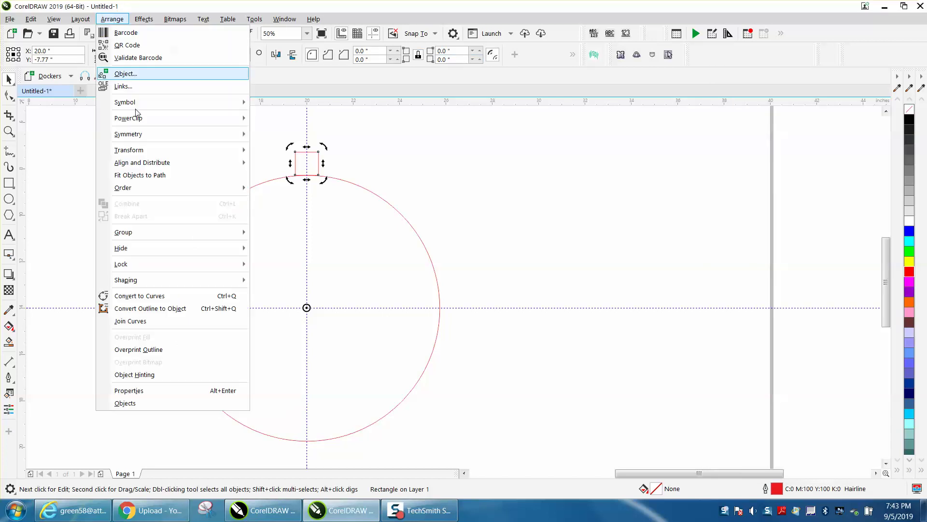
pyautogui.moveTo(137, 157)
pyautogui.click(276, 166)
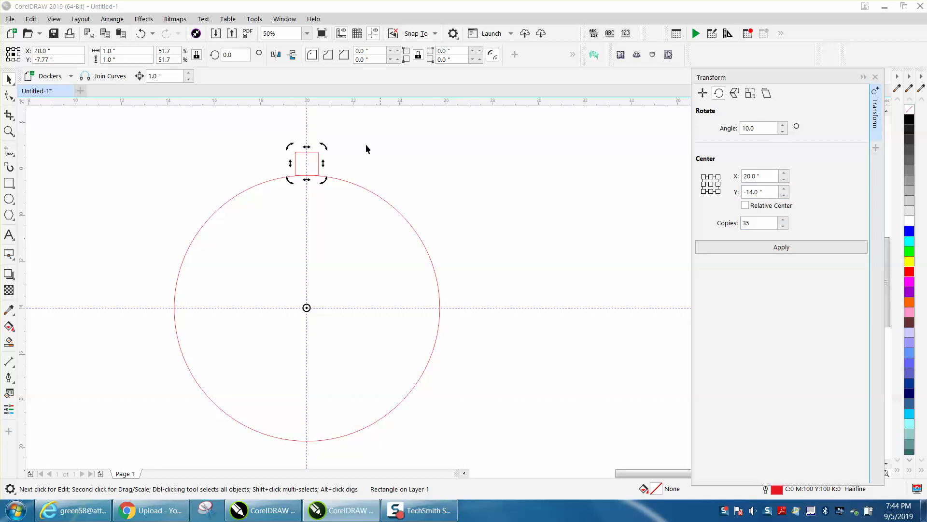
pyautogui.click(786, 248)
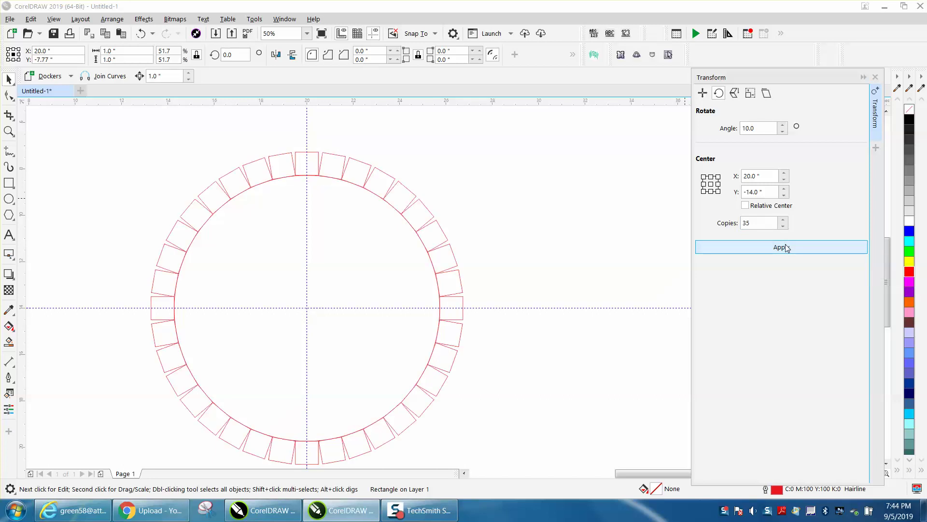